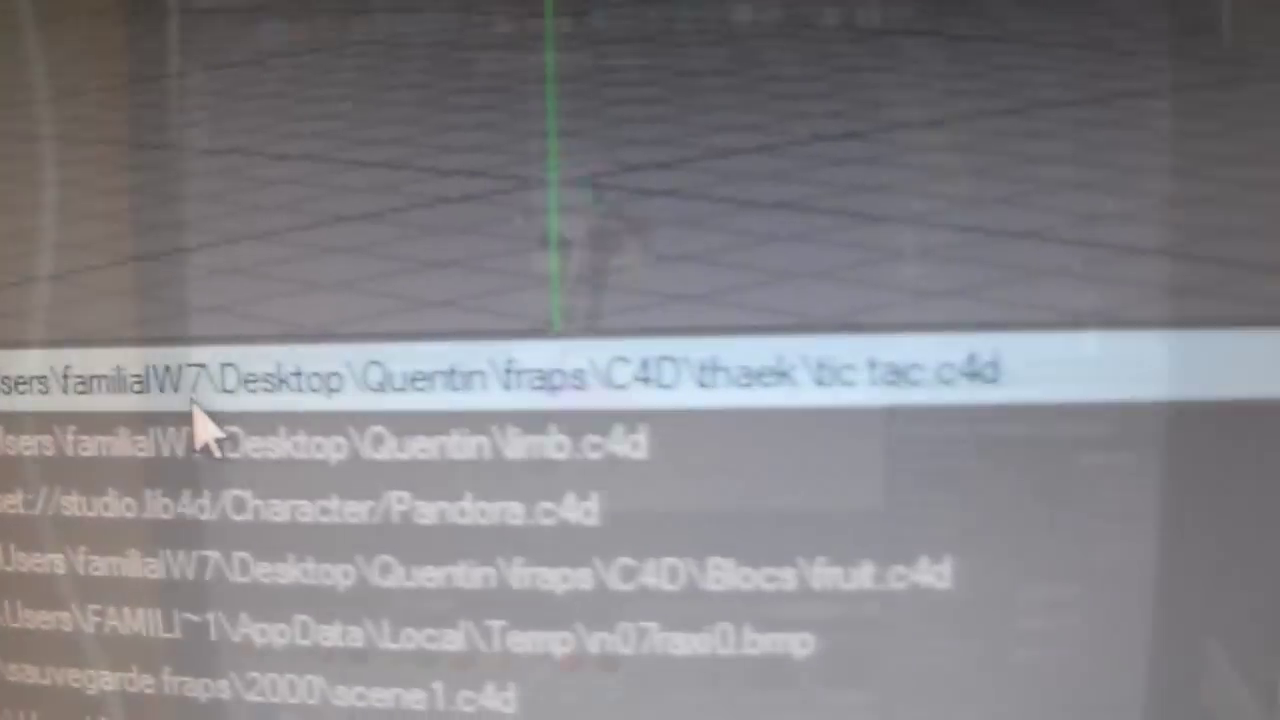
Step: Open the recent scene tic tac.c4d containing the textured TNT block
{"action": "left_click", "coordinate": [195, 405]}
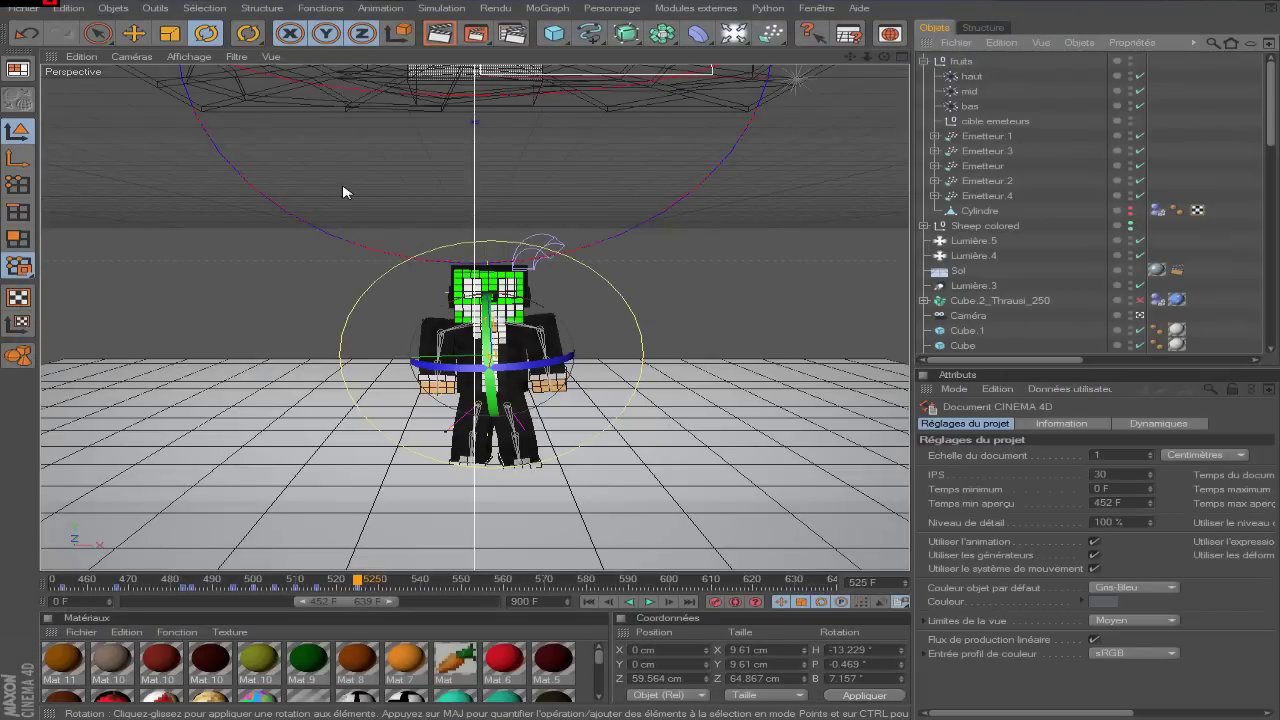
Step: Start opening the TNT scene file from the Fichier menu
{"action": "left_click", "coordinate": [24, 8]}
{"action": "left_click", "coordinate": [40, 40]}
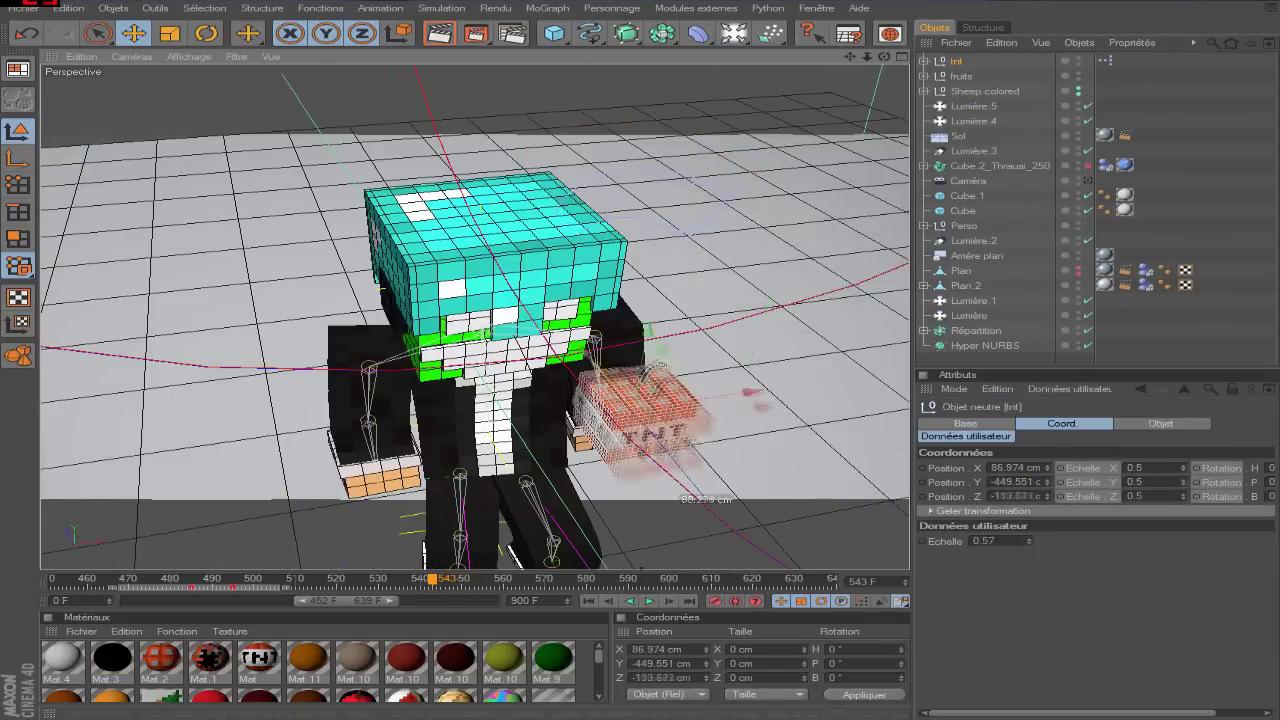
Step: Switch to the character-animation layout with the Visual Selector and step the reference video back a frame
{"action": "left_click", "coordinate": [17, 68]}
{"action": "left_click", "coordinate": [122, 140]}
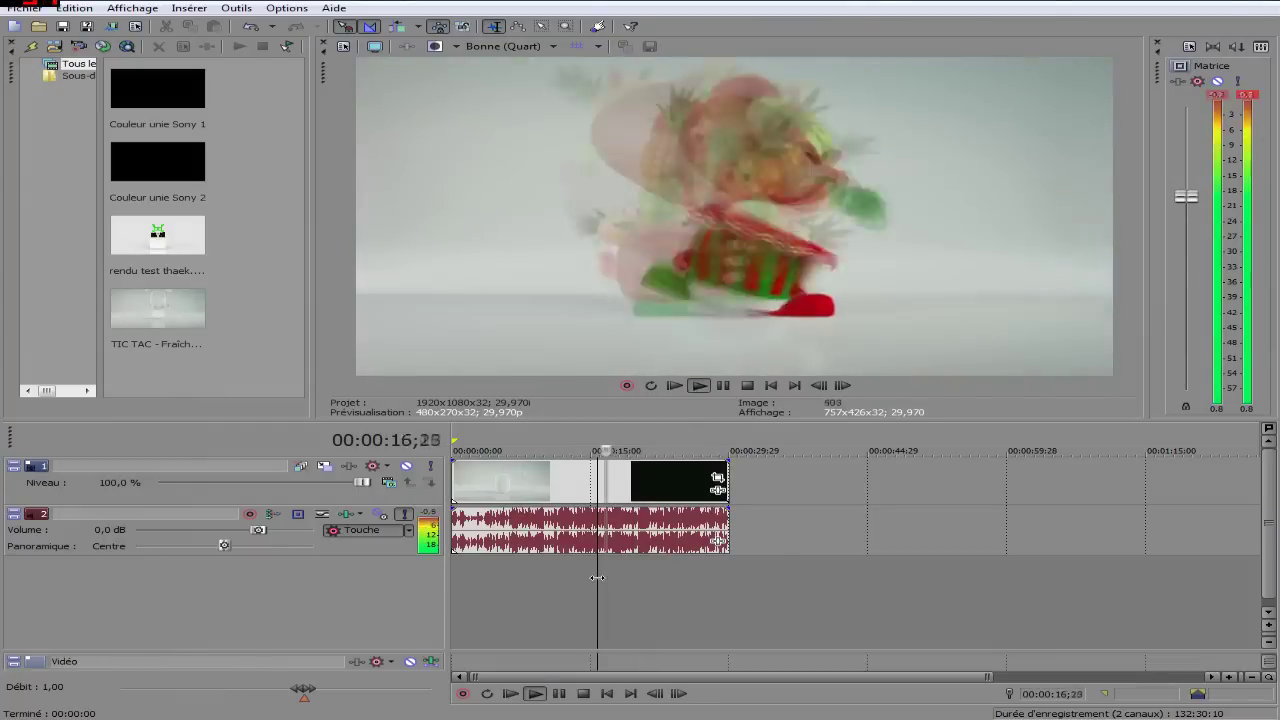
{"action": "left_click", "coordinate": [818, 385]}
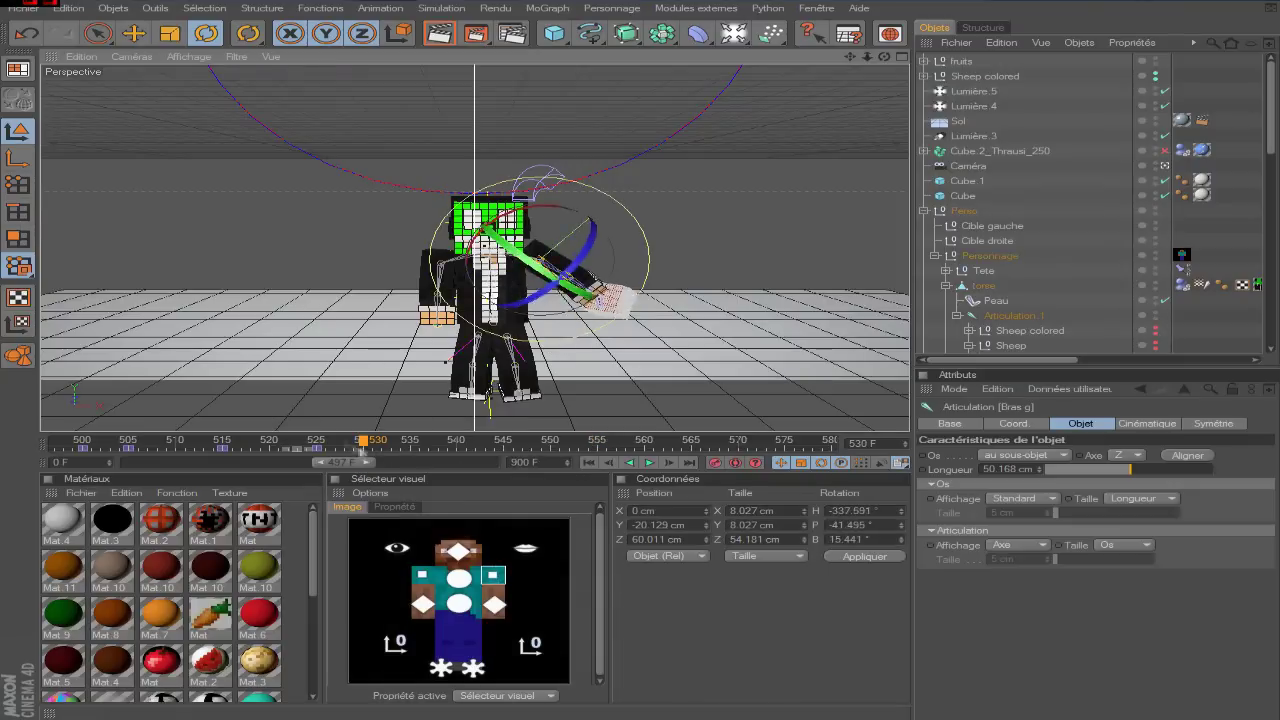
Step: Select the left and right arm joints while stepping the reference video to compare the pose
{"action": "left_click", "coordinate": [494, 604]}
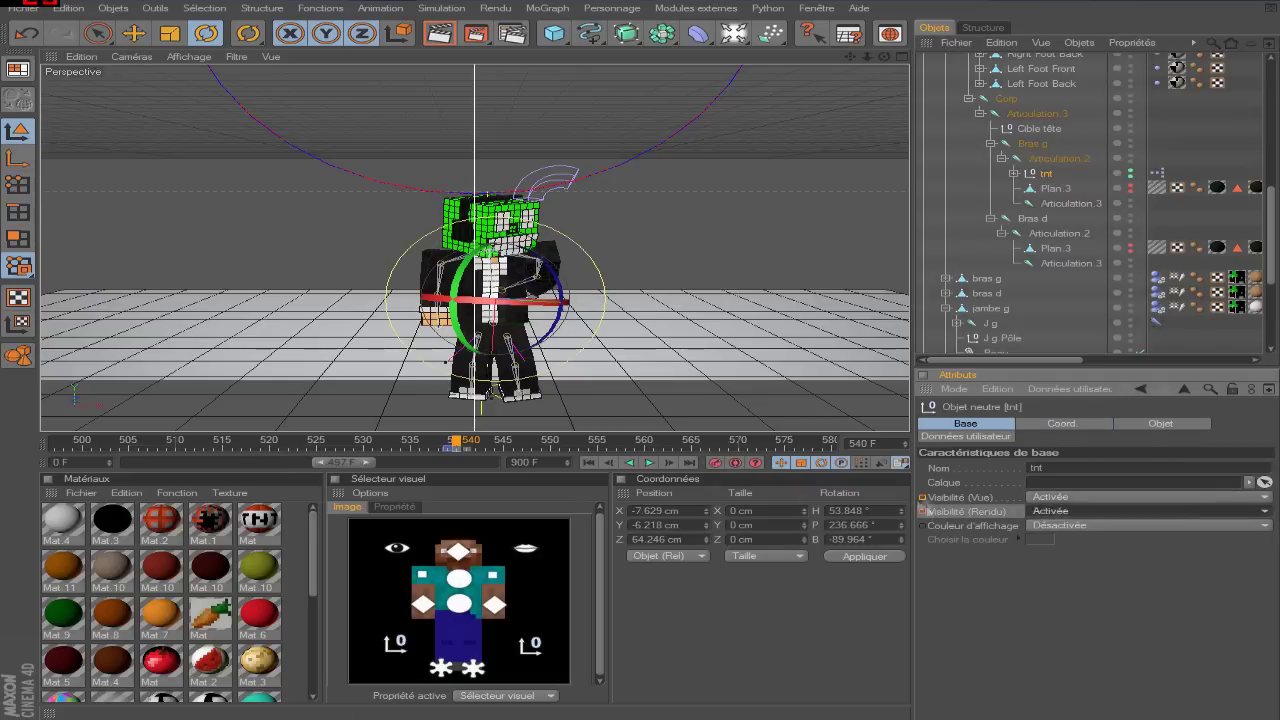
{"action": "left_click", "coordinate": [421, 574]}
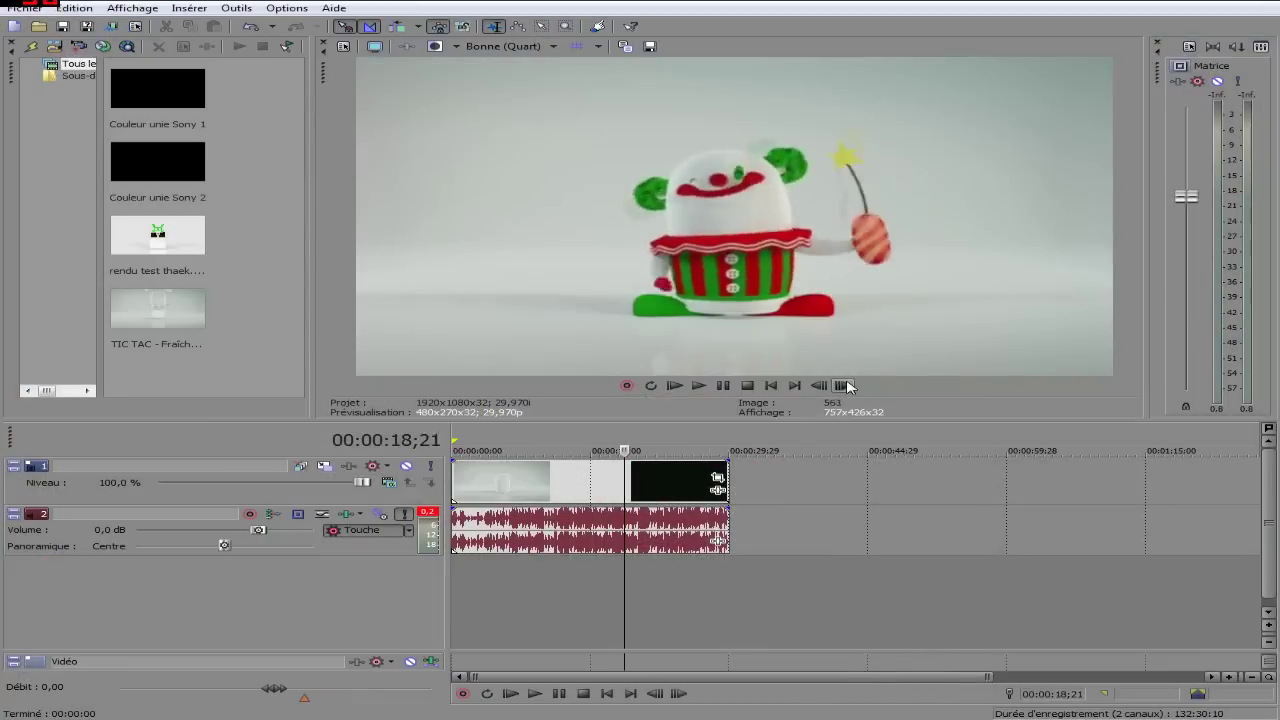
{"action": "left_click", "coordinate": [845, 386]}
{"action": "left_click", "coordinate": [614, 600]}
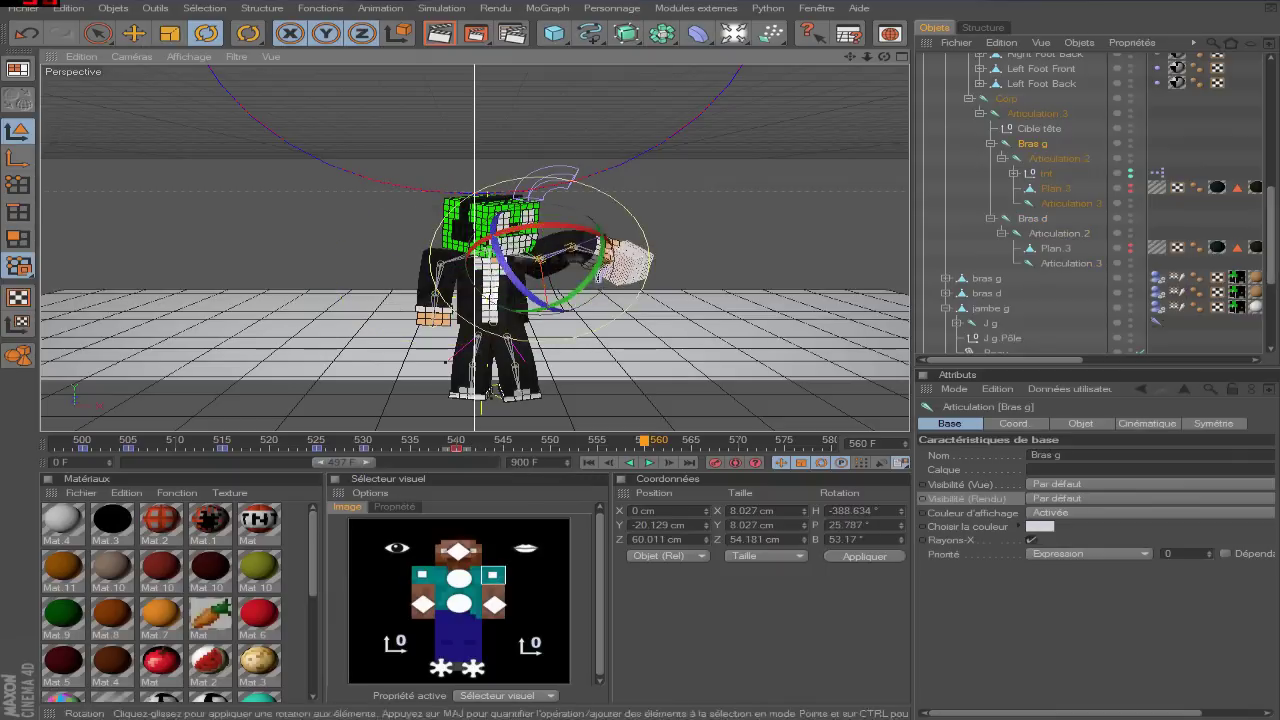
Step: Select the left arm joint and tnt null while scrubbing from frame 543 to 560
{"action": "left_click", "coordinate": [494, 604]}
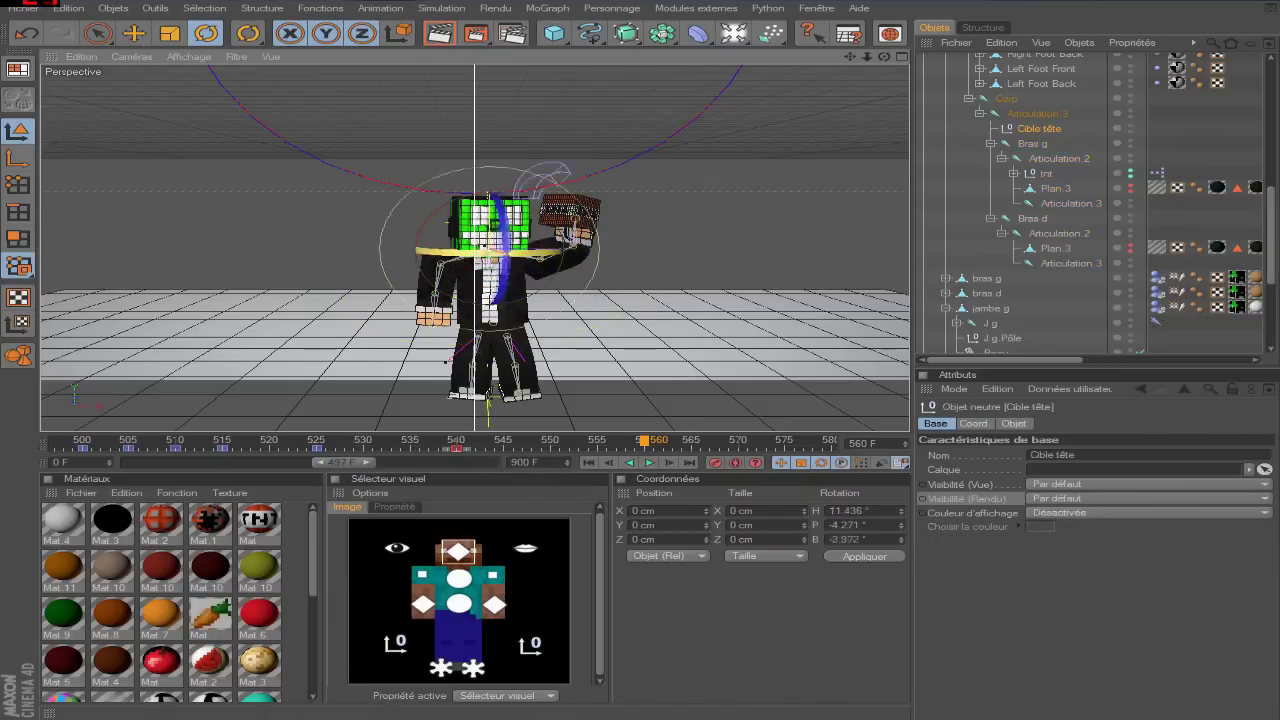
{"action": "left_click", "coordinate": [575, 215]}
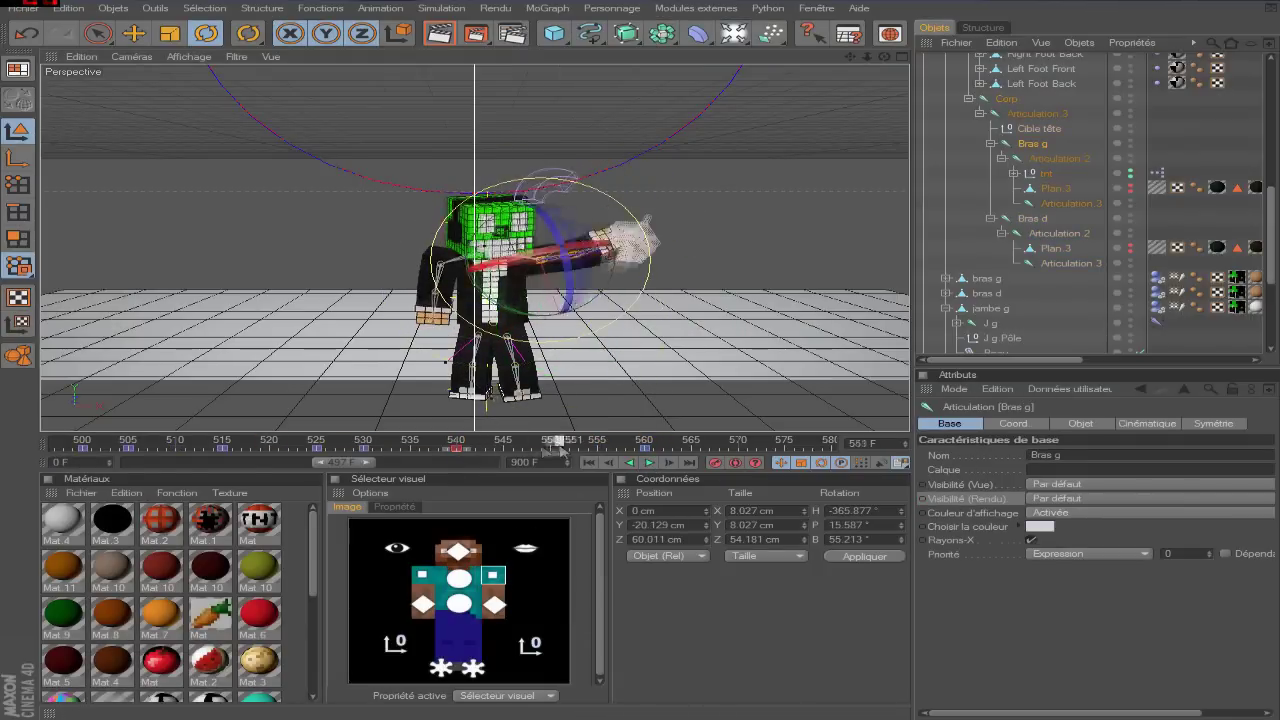
{"action": "left_click_drag", "start_coordinate": [533, 452], "coordinate": [532, 451]}
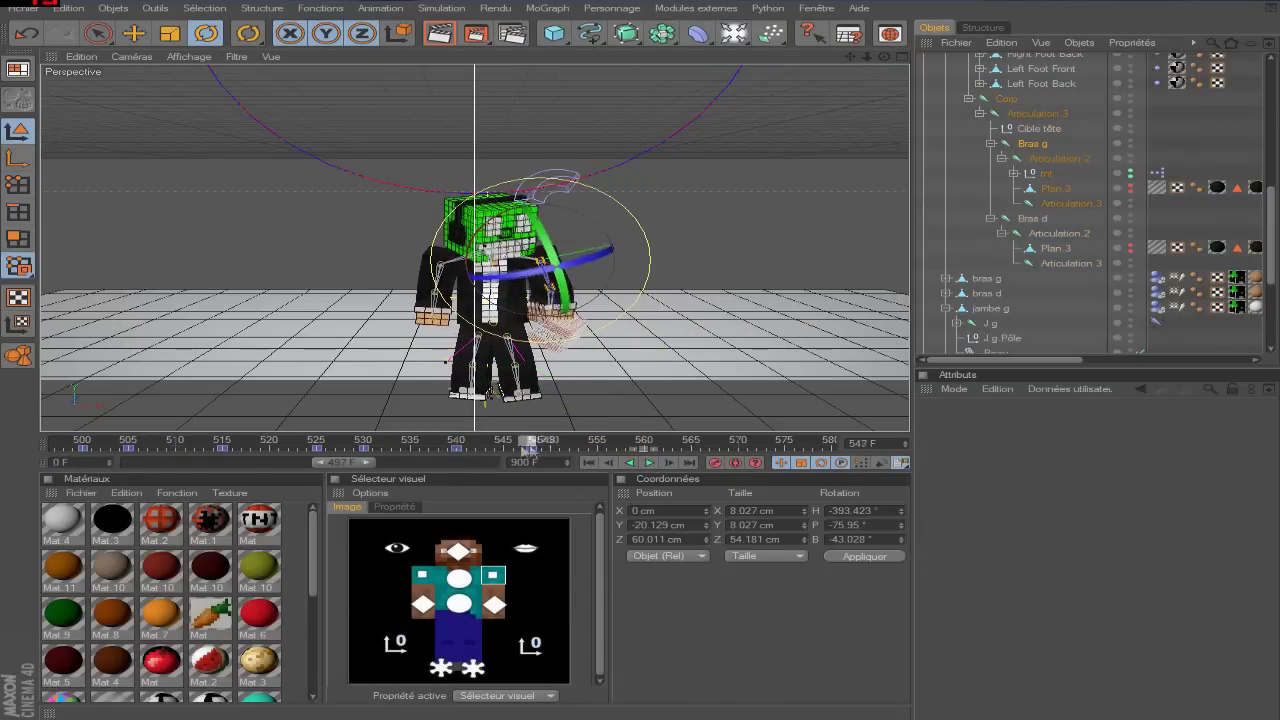
{"action": "left_click", "coordinate": [494, 604]}
{"action": "left_click", "coordinate": [490, 443]}
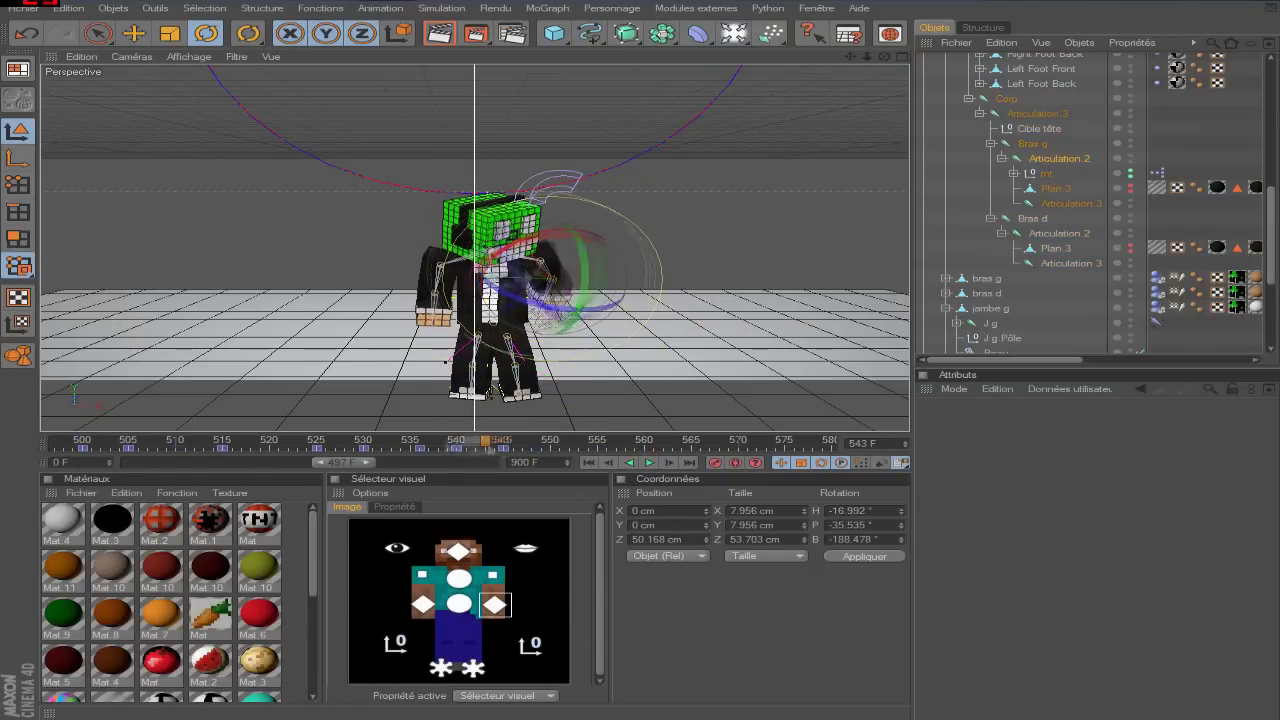
{"action": "left_click_drag", "start_coordinate": [598, 444], "coordinate": [643, 444]}
Step: Move the tnt null, then at frame 543 rotate the Corp body and left arm
{"action": "left_click", "coordinate": [493, 575]}
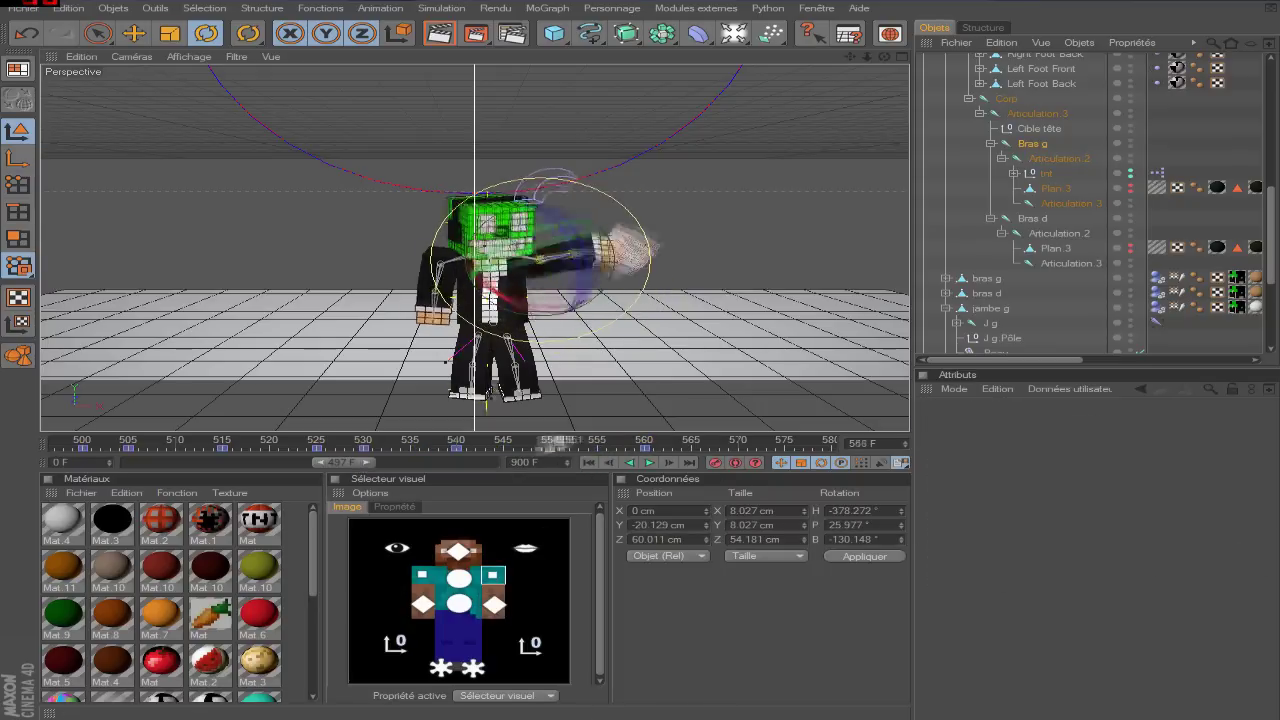
{"action": "left_click", "coordinate": [530, 644]}
{"action": "key", "text": "e"}
{"action": "left_click", "coordinate": [484, 443]}
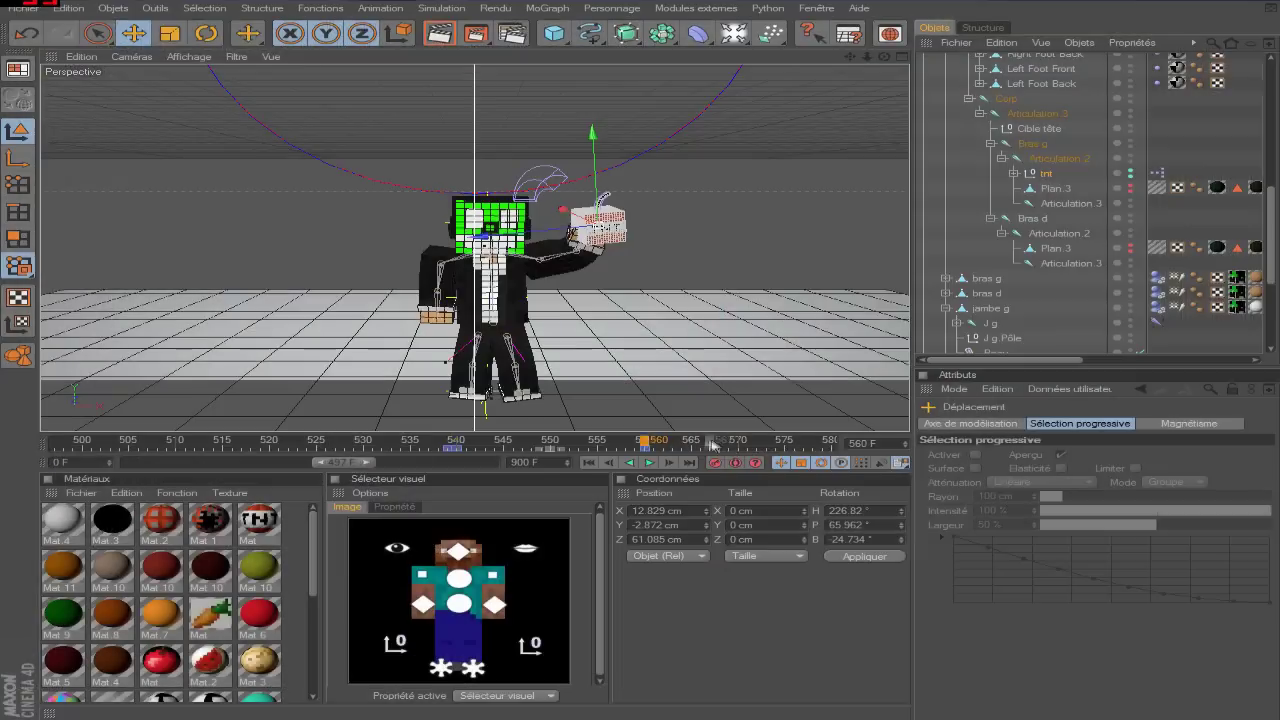
{"action": "left_click", "coordinate": [458, 578]}
{"action": "key", "text": "r"}
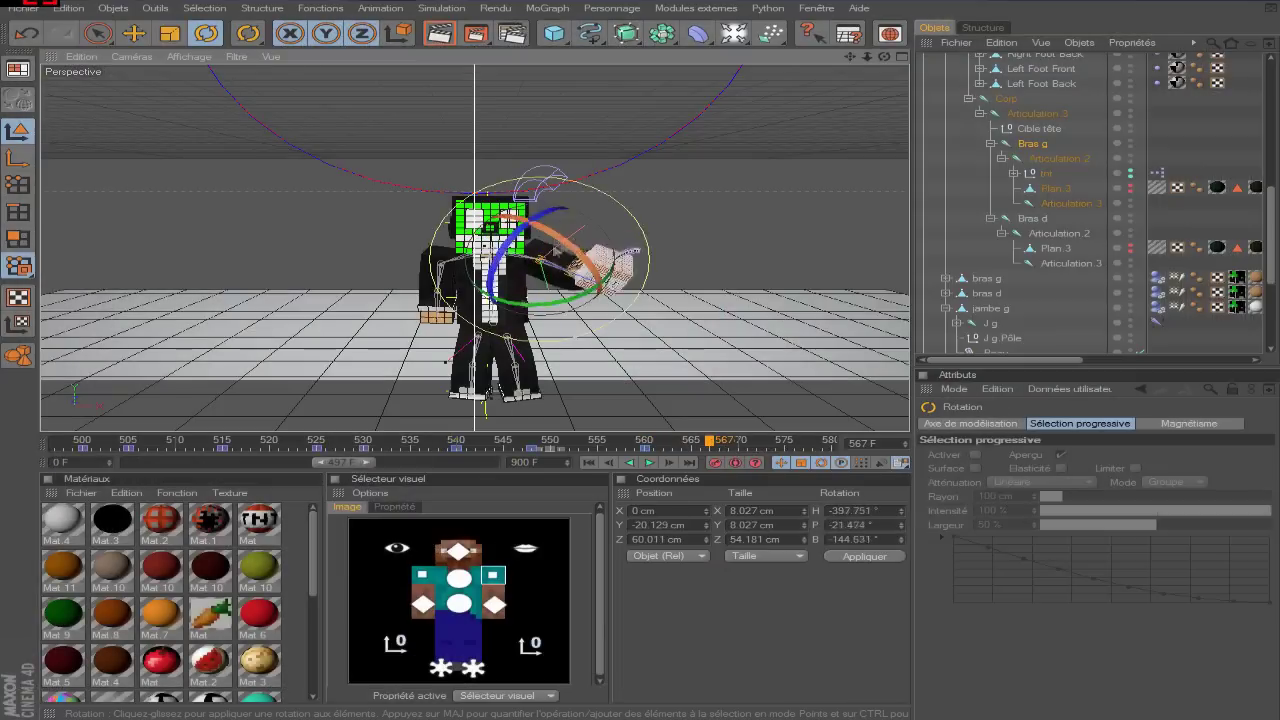
{"action": "left_click", "coordinate": [494, 604]}
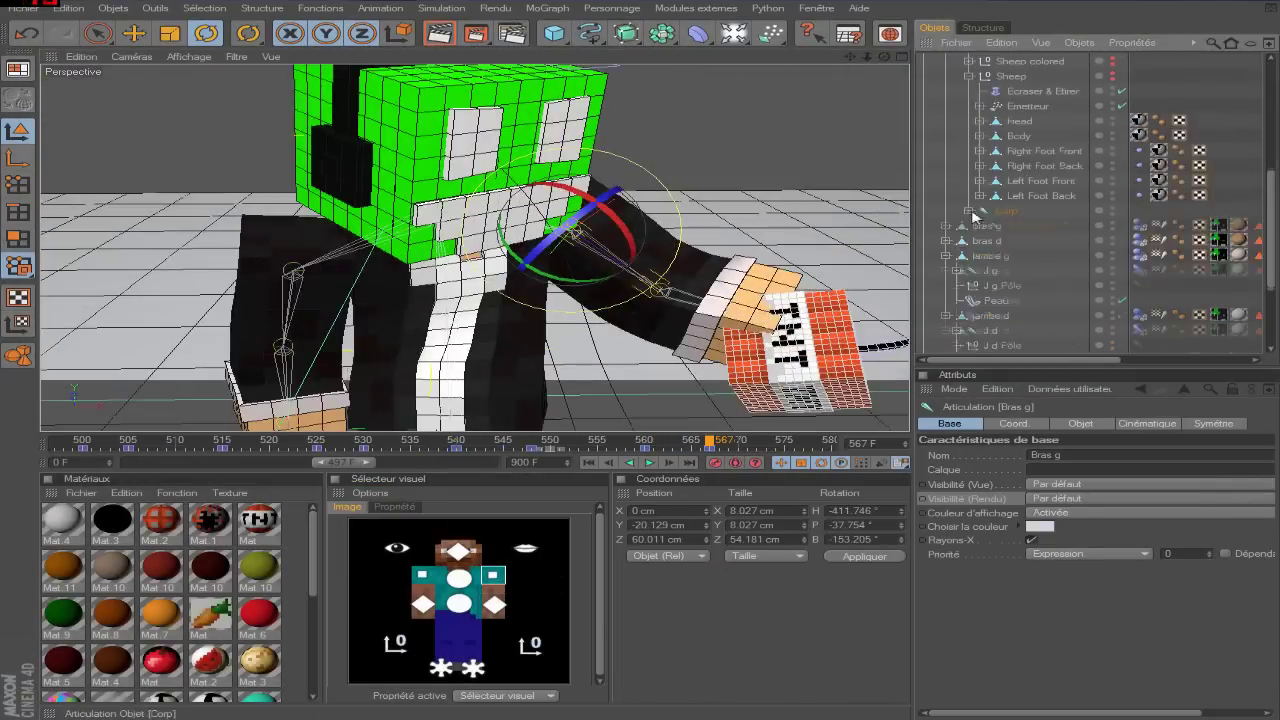
Step: Try placing Bouche under Symétrie and grouping the mouth cubes, then undo the grouping
{"action": "scroll", "coordinate": [990, 250], "scroll_direction": "up", "scroll_amount": 5}
{"action": "left_click", "coordinate": [1012, 285]}
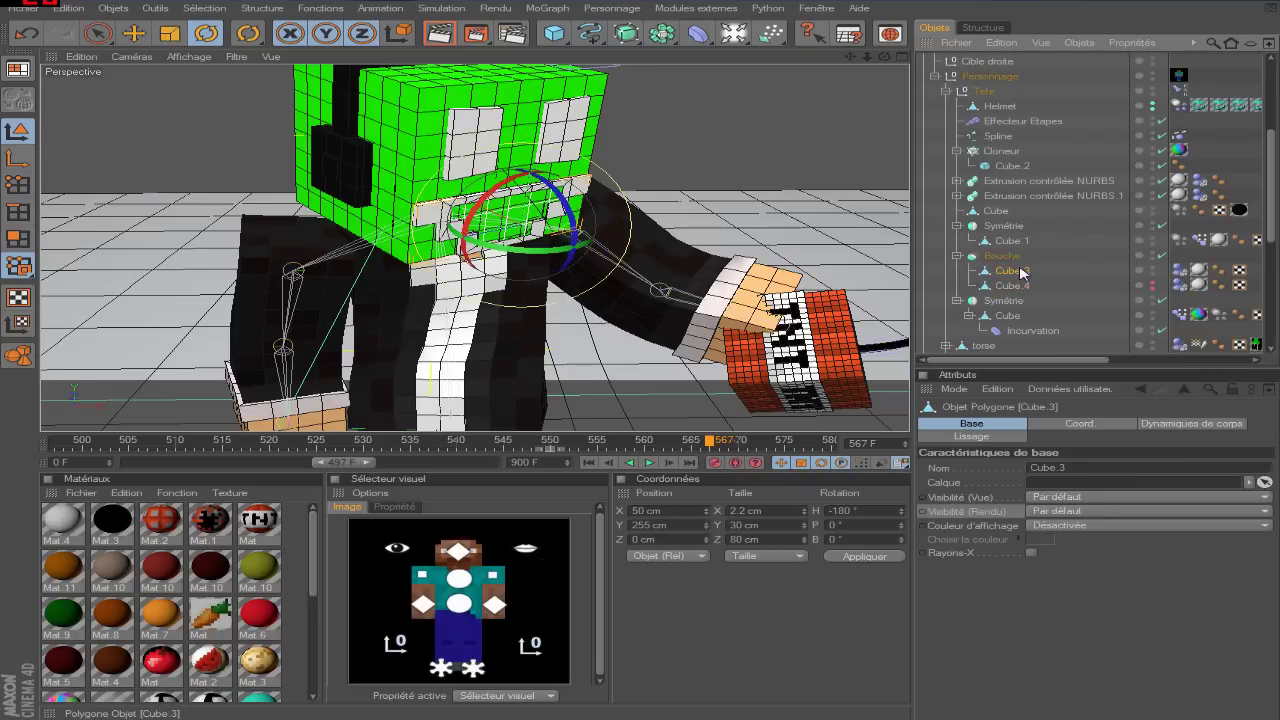
{"action": "left_click", "coordinate": [577, 91]}
{"action": "left_click_drag", "start_coordinate": [1002, 255], "coordinate": [1003, 300]}
{"action": "left_click", "coordinate": [1011, 291]}
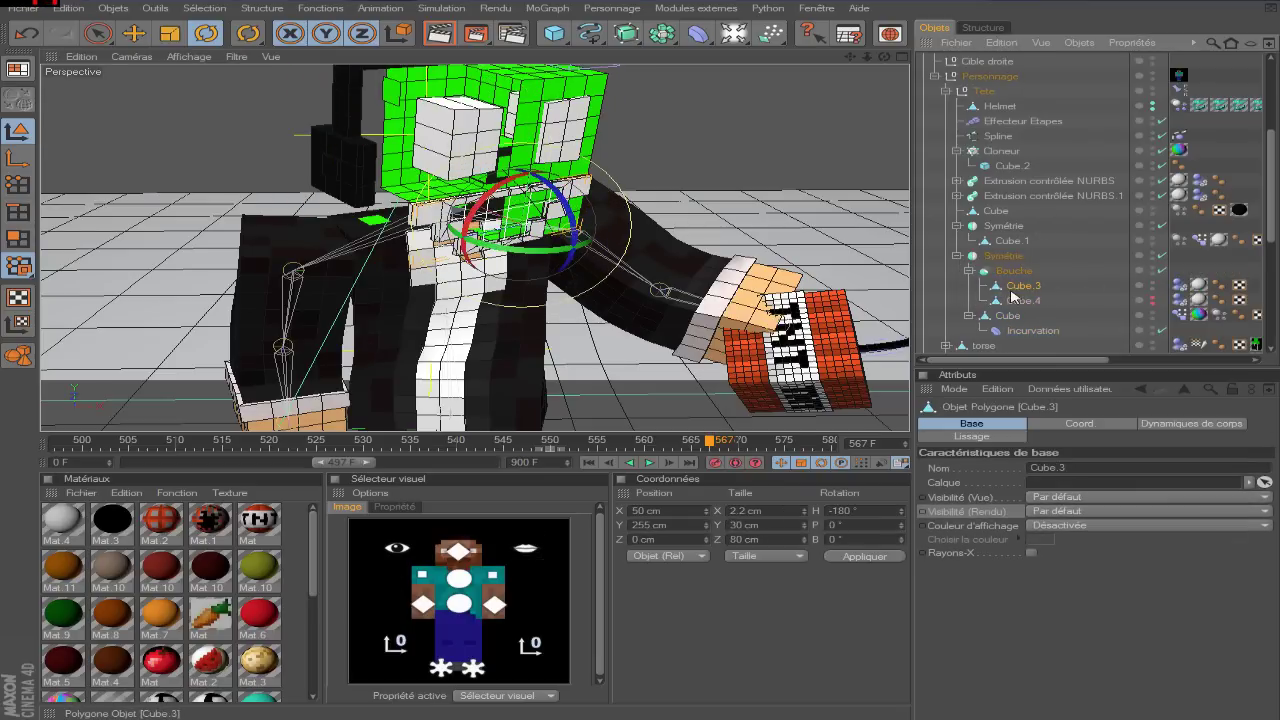
{"action": "key", "text": "alt+g"}
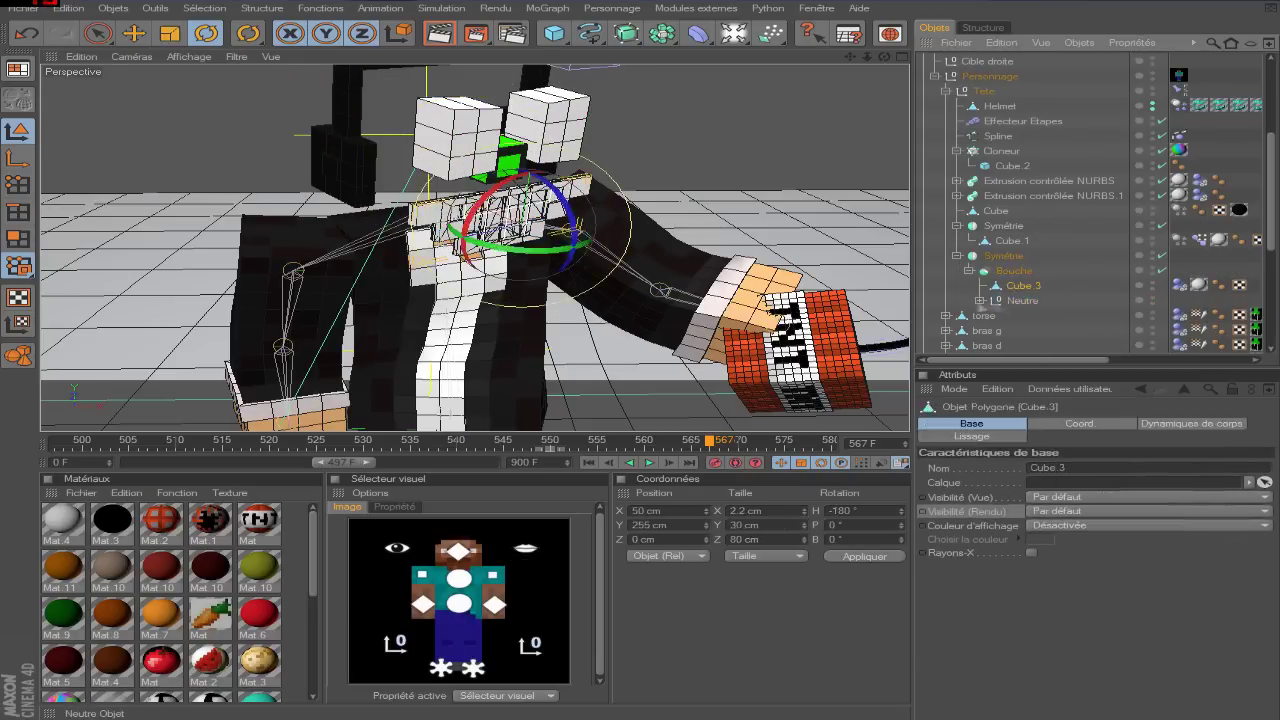
{"action": "key", "text": "ctrl+z"}
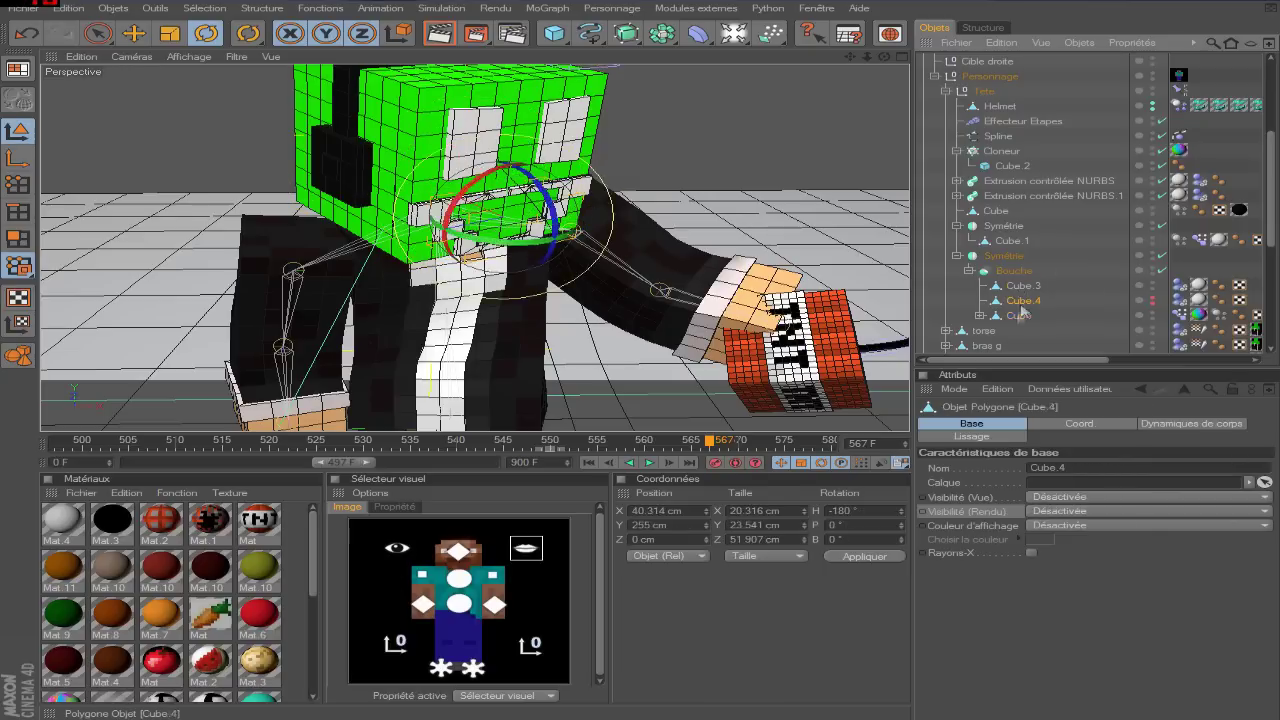
Step: Undo the failed reparenting until Bouche sits as Tete's first child, then select the head cube
{"action": "key", "text": "ctrl+z"}
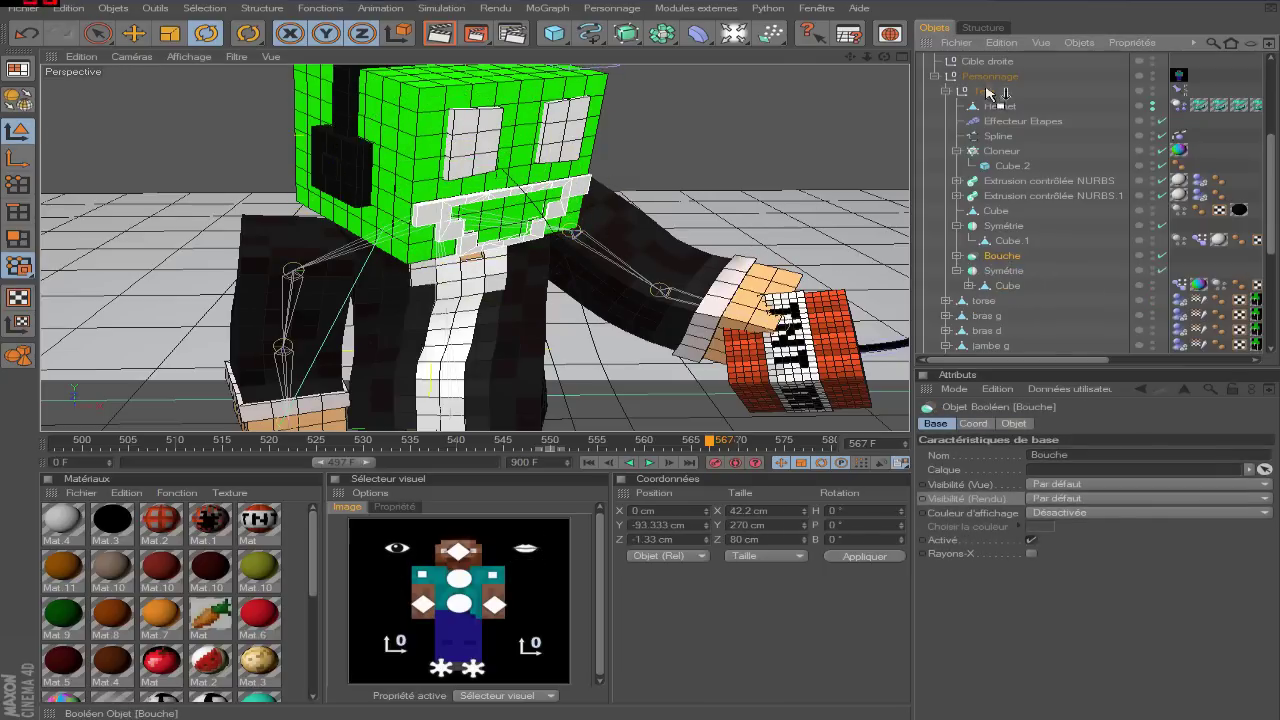
{"action": "key", "text": "ctrl+z"}
{"action": "left_click", "coordinate": [997, 106]}
{"action": "key", "text": "ctrl+z"}
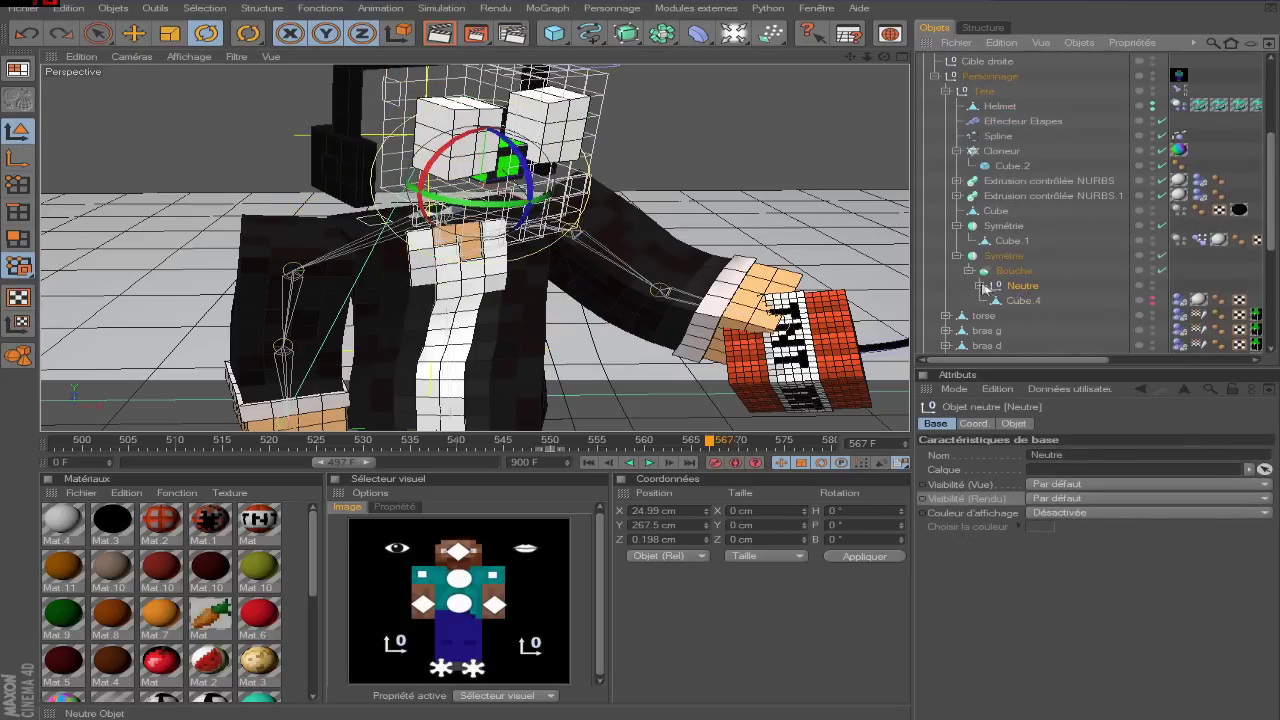
{"action": "key", "text": "ctrl+y"}
{"action": "left_click_drag", "start_coordinate": [993, 135], "coordinate": [990, 105]}
{"action": "key", "text": "ctrl+z"}
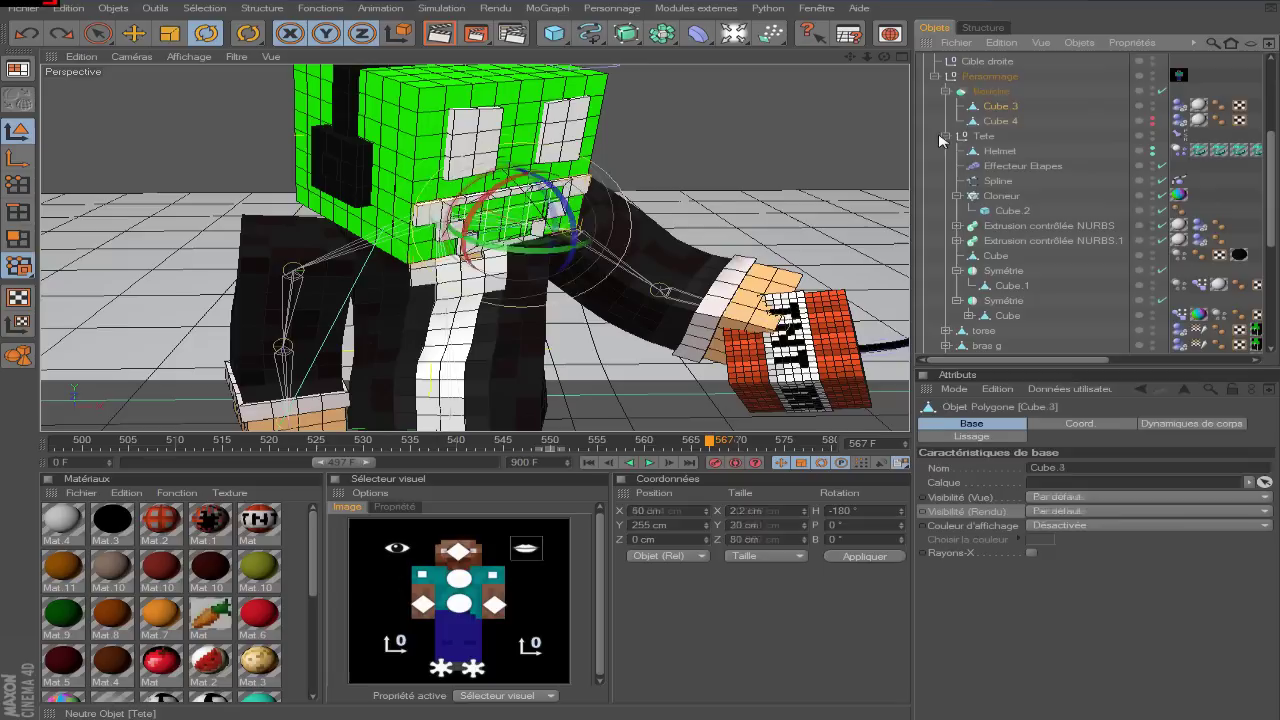
{"action": "left_click", "coordinate": [1000, 289]}
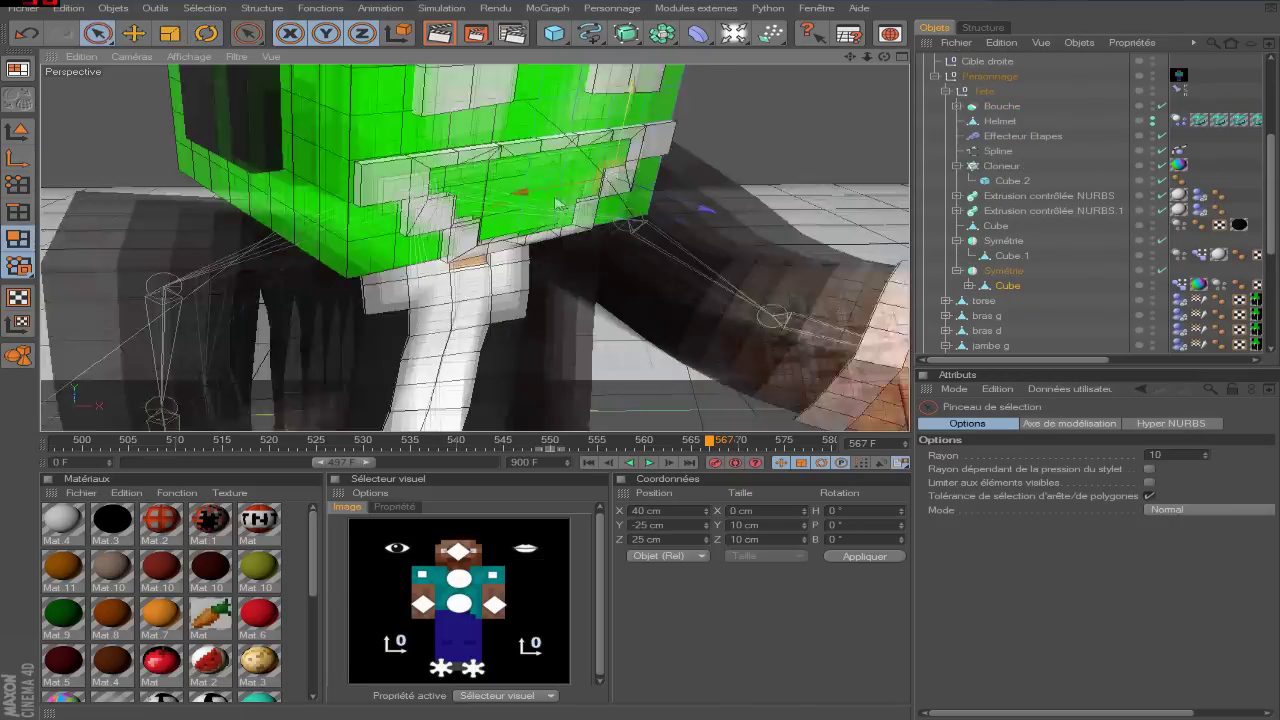
Step: Extrude the head cube's mouth polygons inward with a -6.7 cm offset
{"action": "left_click", "coordinate": [17, 238]}
{"action": "key", "text": "d"}
{"action": "mouse_move", "coordinate": [530, 150]}
{"action": "left_mouse_down"}
{"action": "mouse_move", "coordinate": [546, 137]}
{"action": "mouse_move", "coordinate": [420, 185]}
{"action": "mouse_move", "coordinate": [265, 163]}
{"action": "mouse_move", "coordinate": [520, 230]}
{"action": "left_mouse_up"}
{"action": "key", "text": "9"}
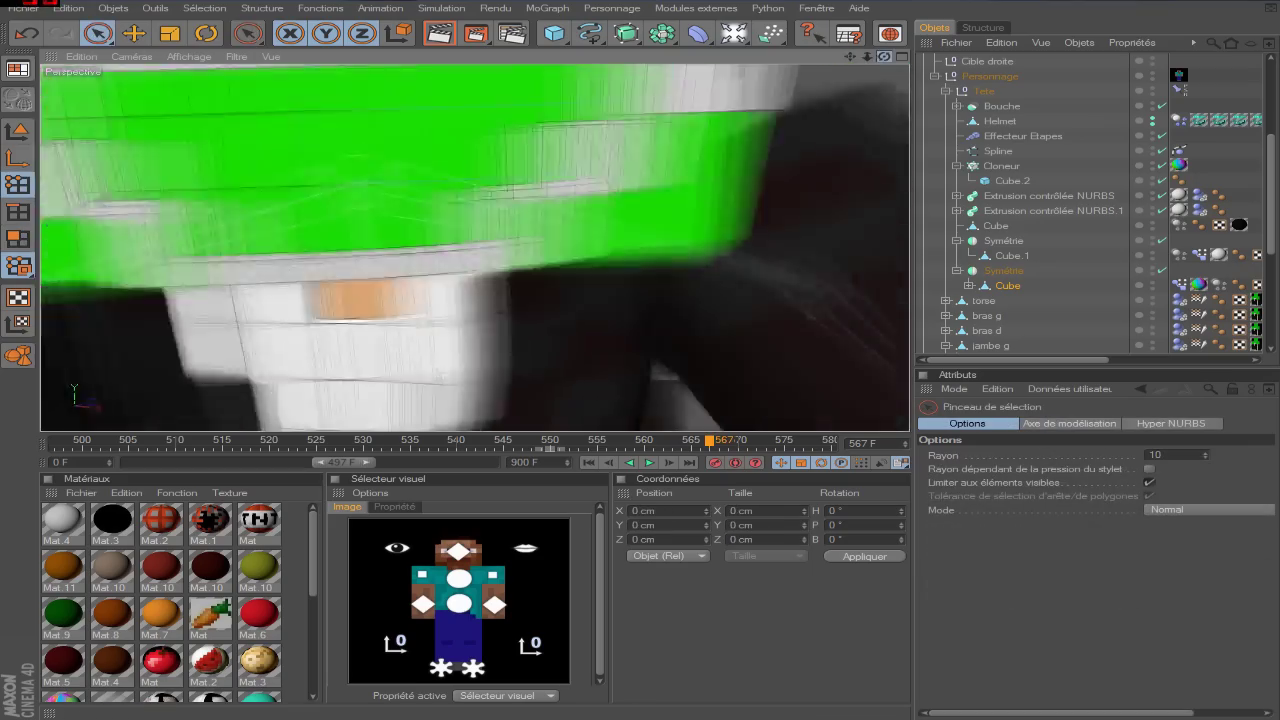